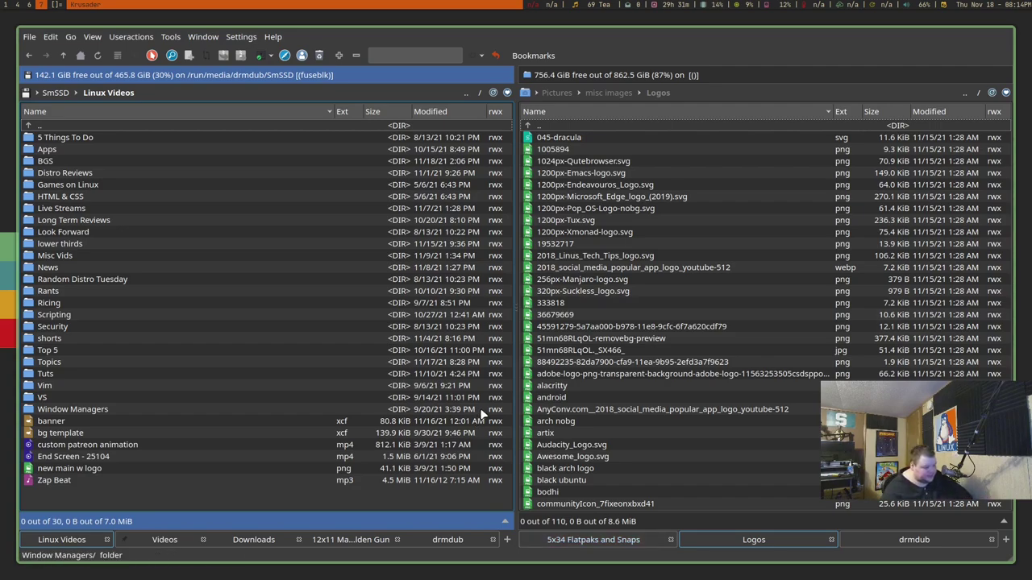
Step: Quit Krusader with its keyboard shortcut and relaunch it with super+alt+f
key("super+shift+c")
key("super+alt+f")
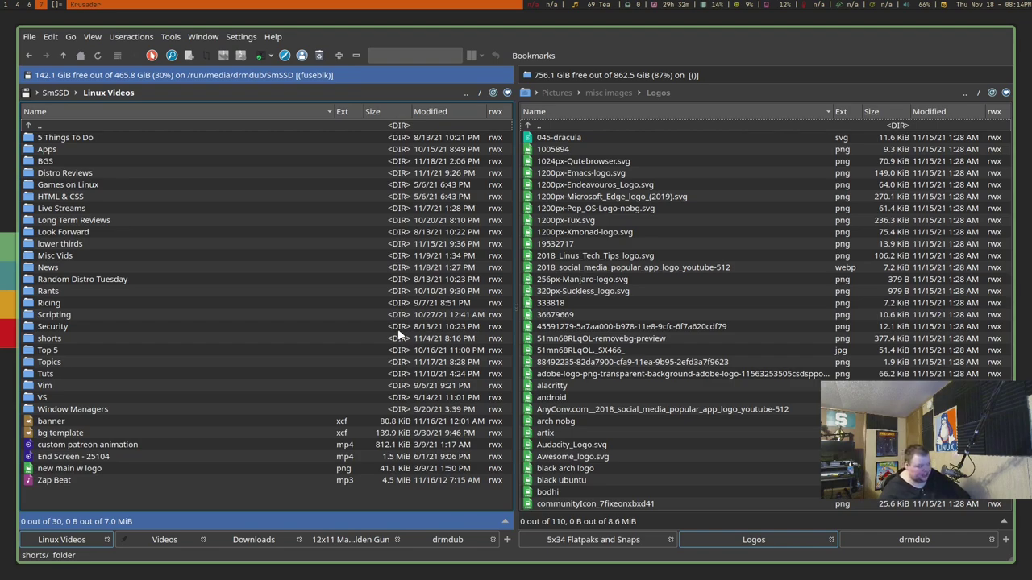
Step: Bring up Settings > Configure Krusader to show the Konfigurator's Startup page
left_click(240, 37)
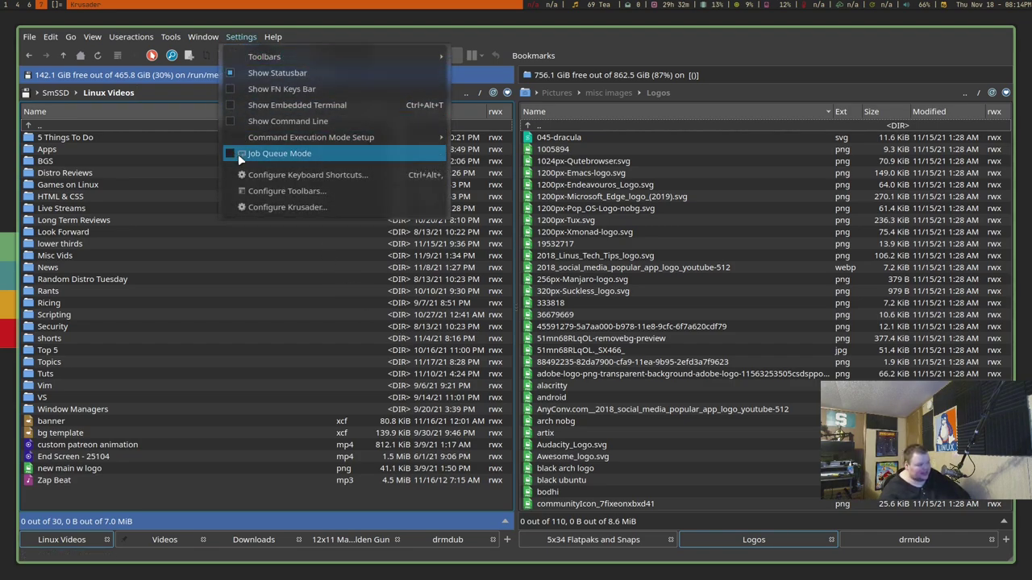
left_click(270, 207)
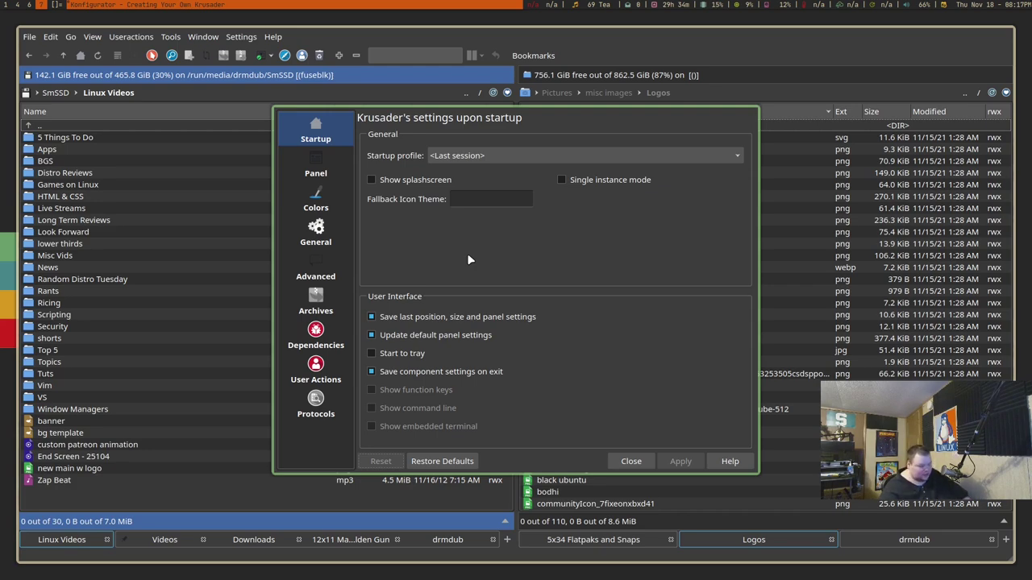
Step: Go to the Panel settings and view its Selection Mode options
left_click(327, 163)
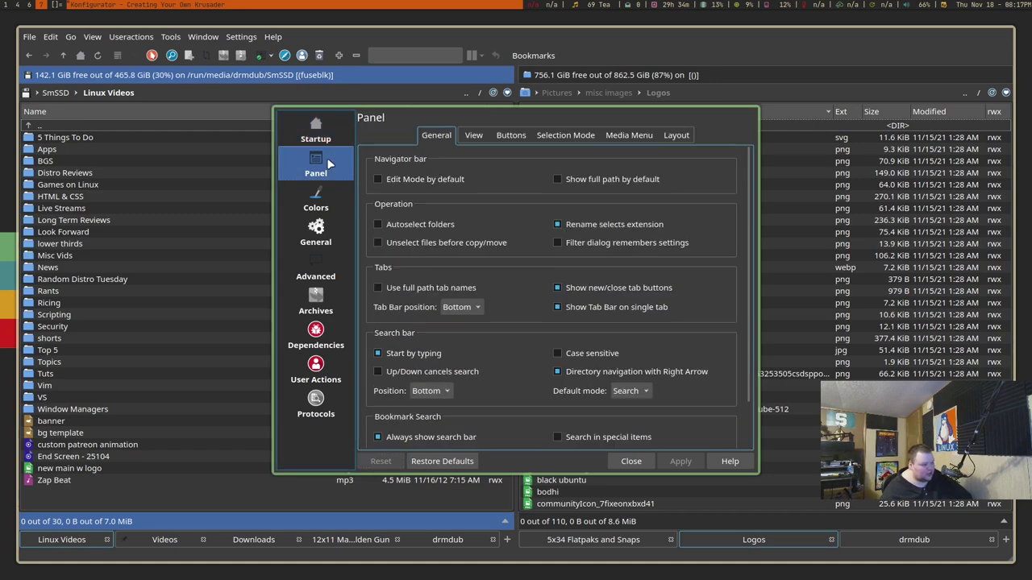
left_click(559, 130)
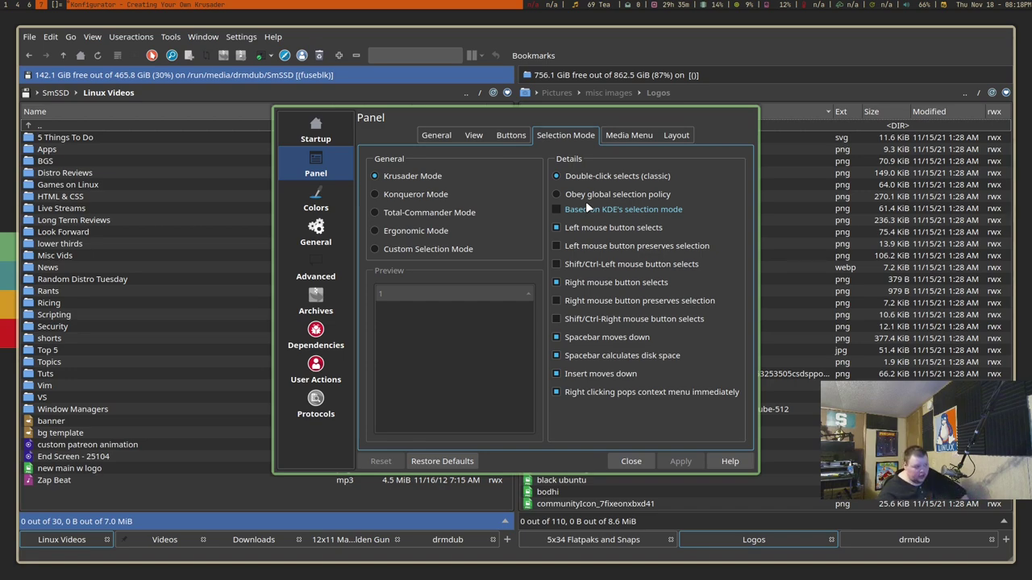
Step: Close the Konfigurator dialog and enable View > Show Previews
key("Escape")
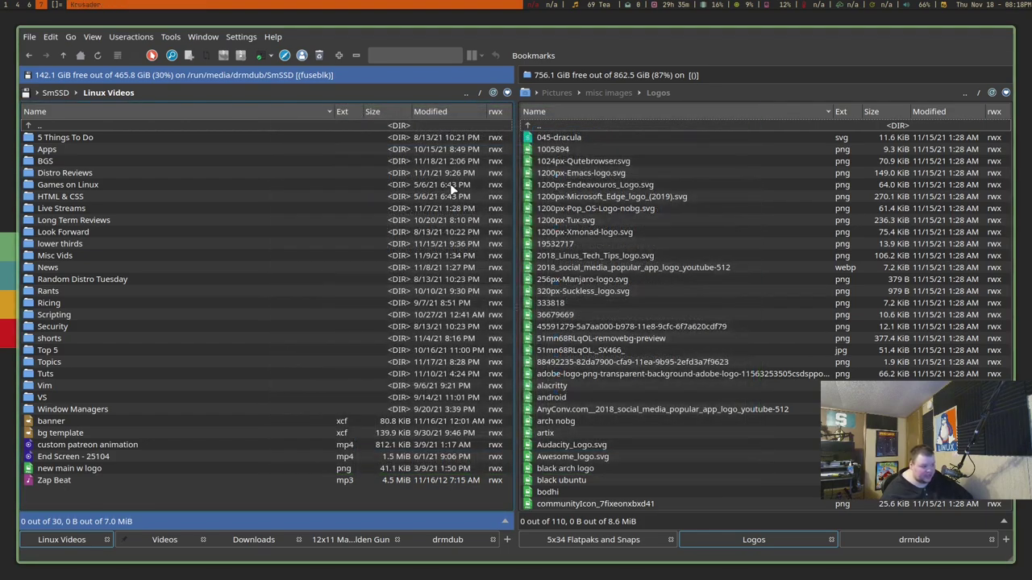
left_click(94, 38)
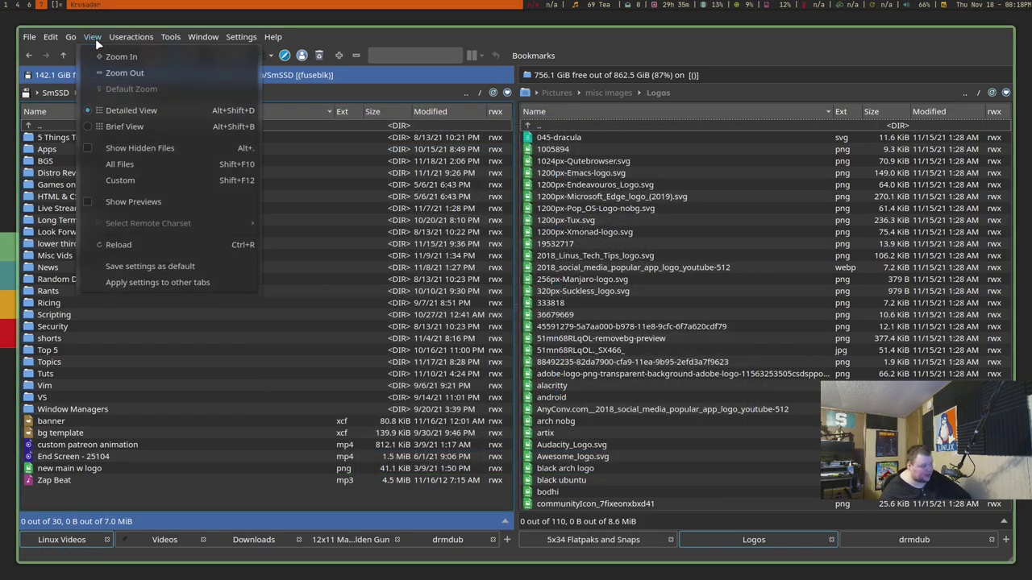
left_click(150, 200)
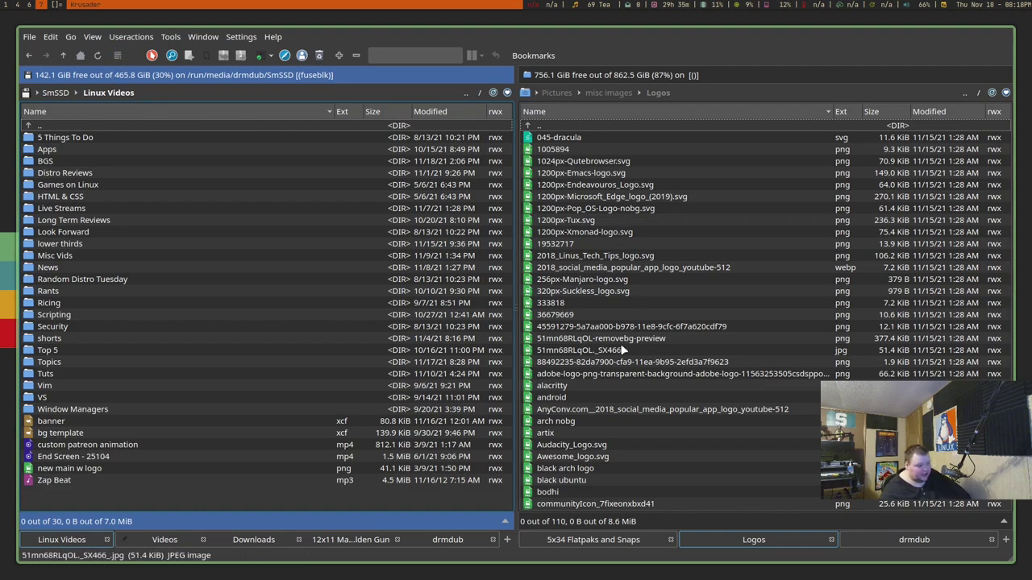
Step: Switch the right panel to the 5x34 Flatpaks and Snaps tab with previews enabled
left_click(617, 540)
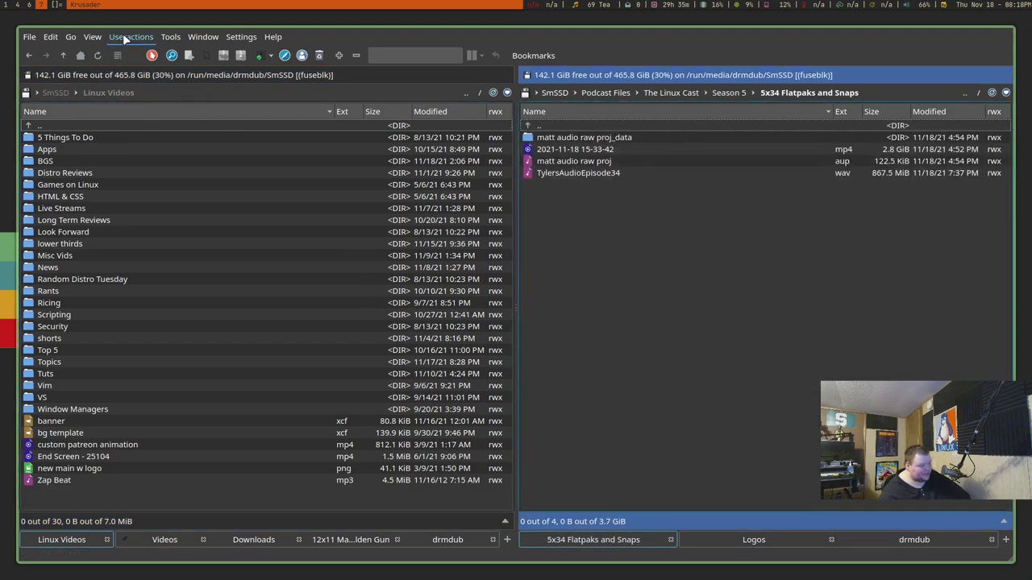
left_click(92, 36)
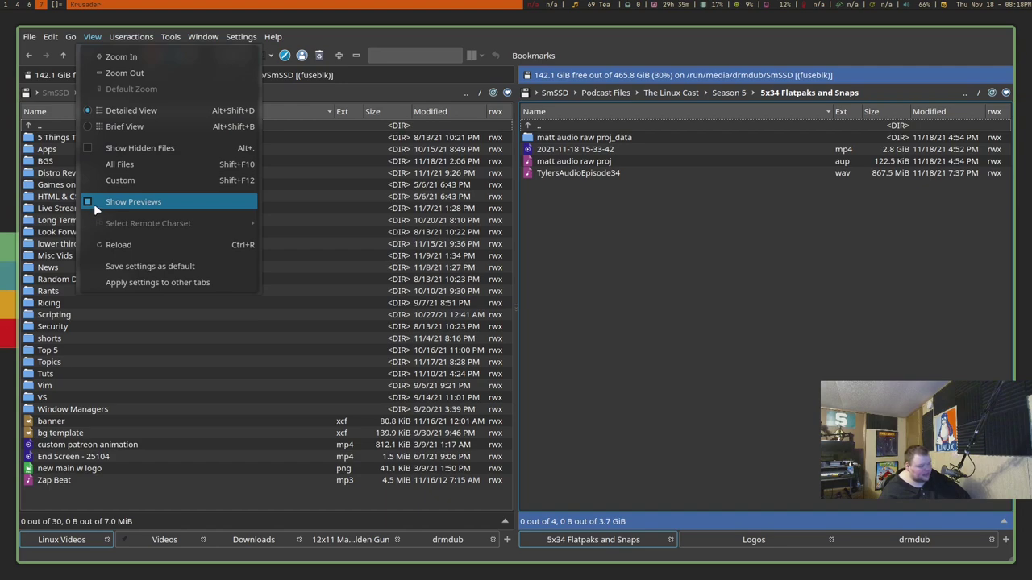
left_click(147, 204)
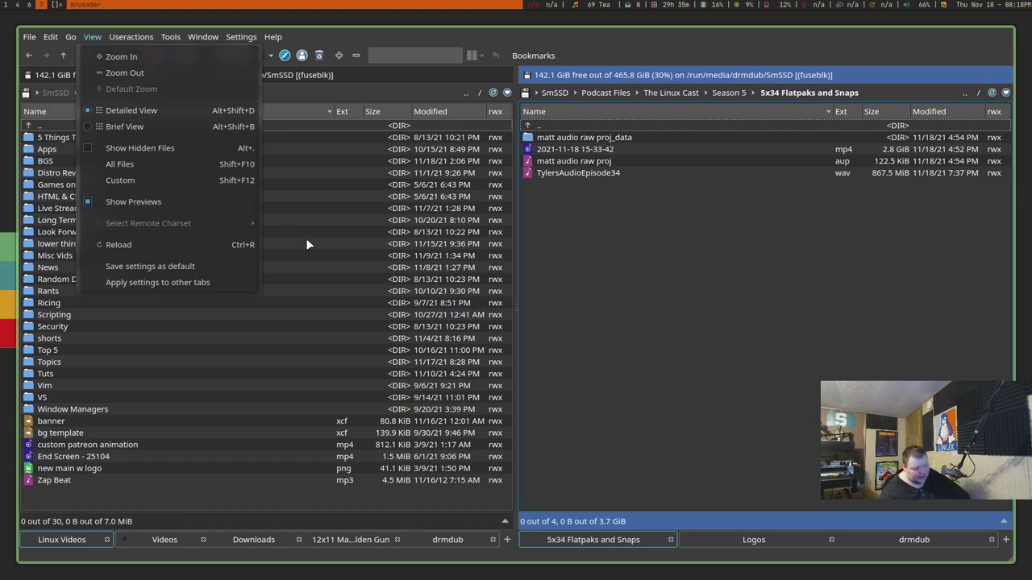
left_click(610, 246)
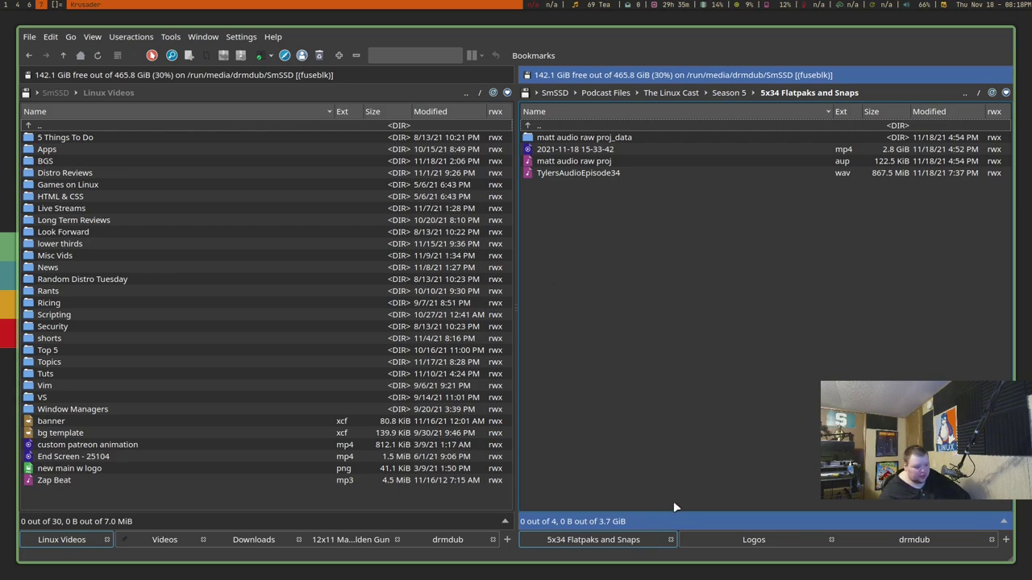
Step: Return the right panel to the Logos tab, scroll down, and select the android image and the next file
left_click(754, 540)
scroll(579, 362, "down", 5)
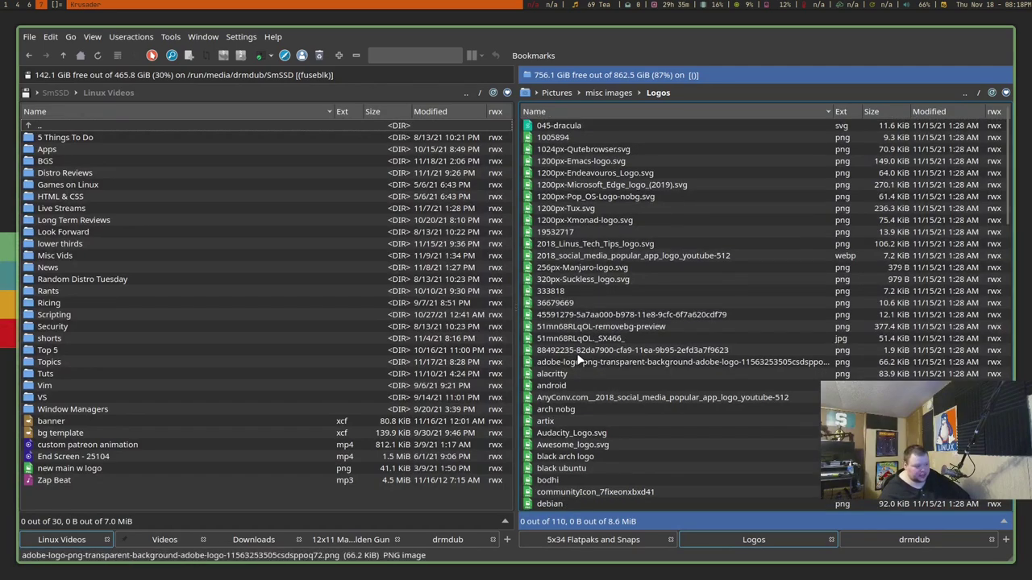
scroll(578, 360, "down", 1)
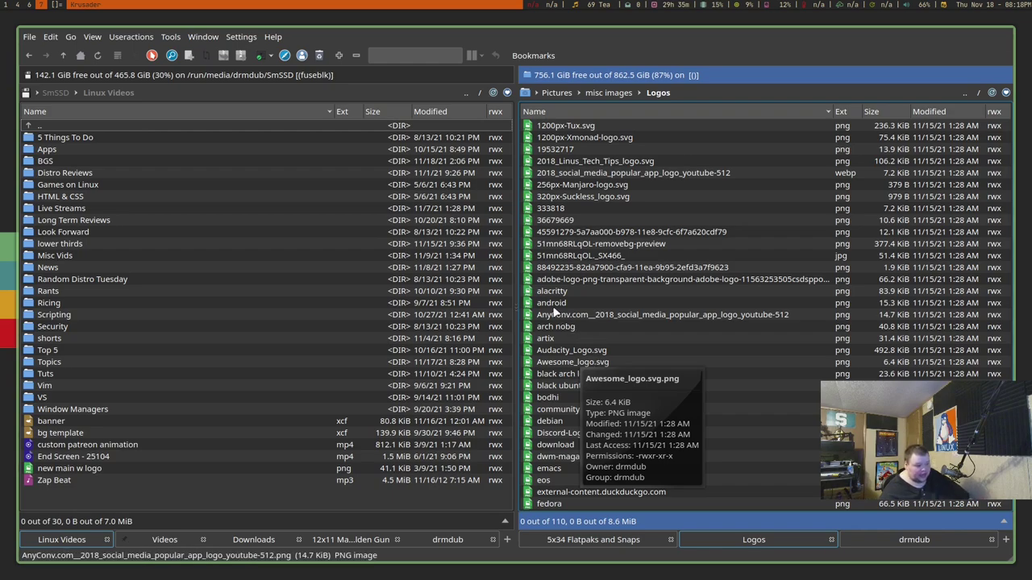
left_click(586, 302)
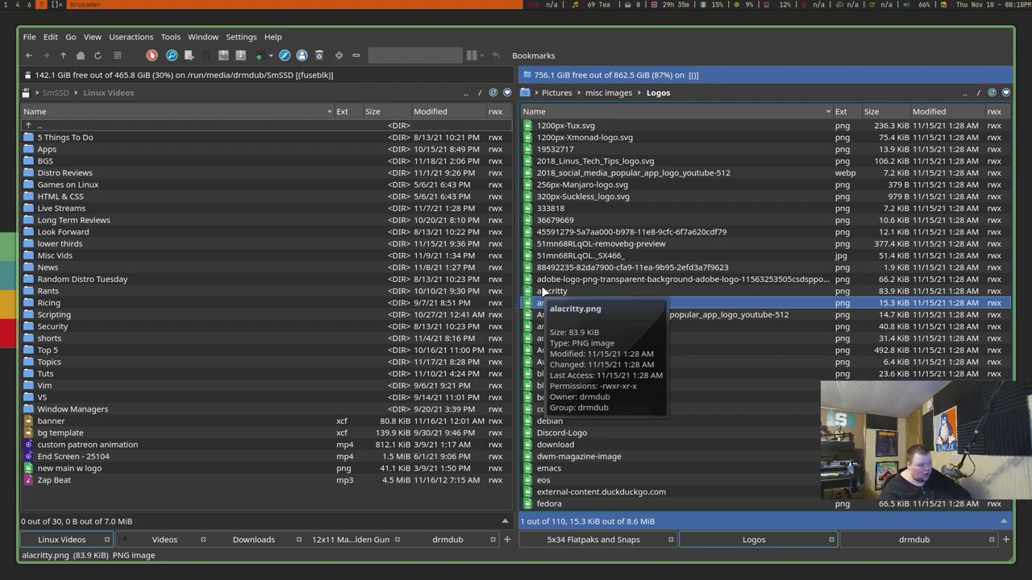
key("Insert")
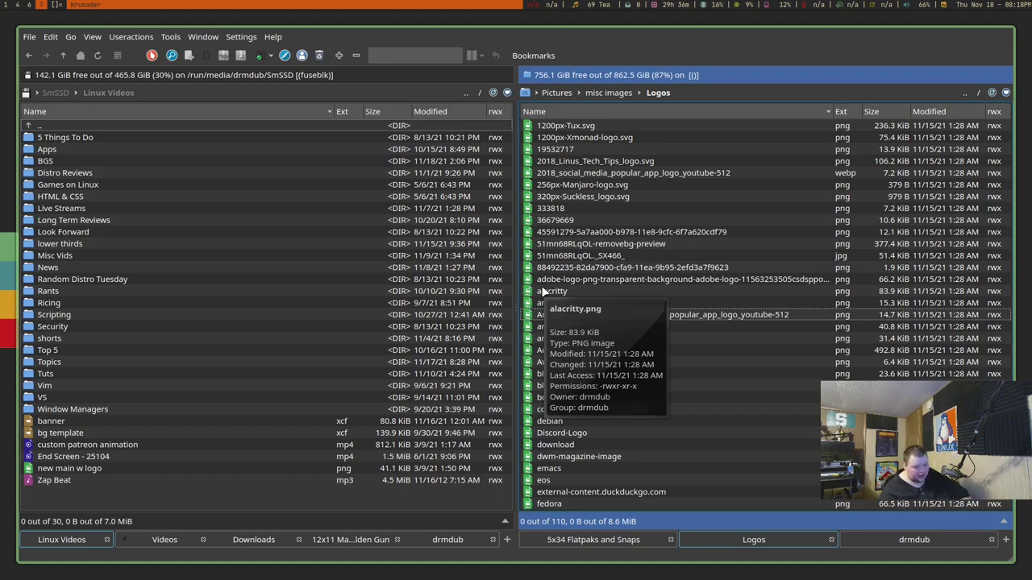
Step: Shrink the Logos thumbnails back to a compact list, alacritty through ios
scroll(633, 287, "up", 2, "ctrl")
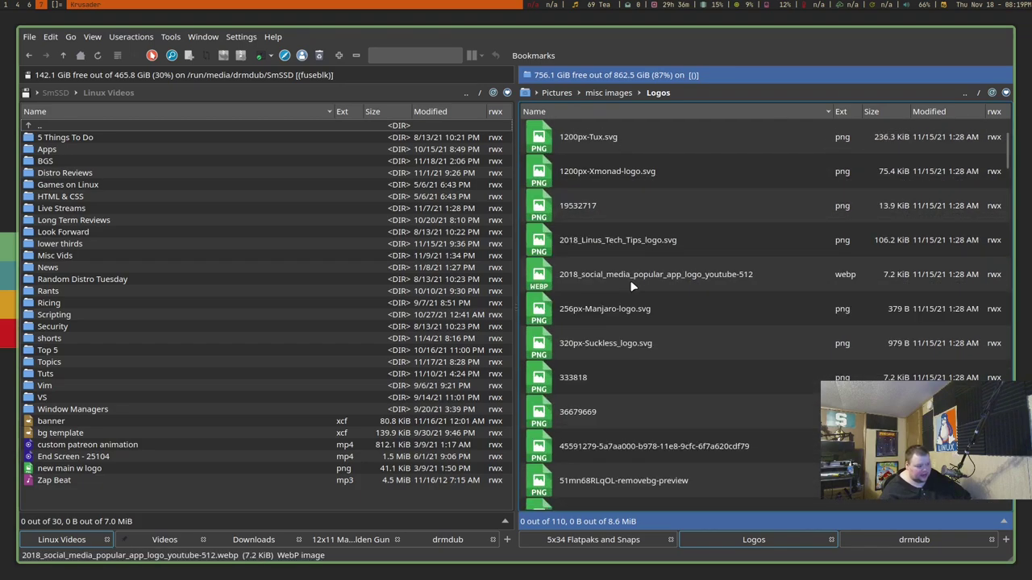
scroll(633, 286, "up", 2, "ctrl")
scroll(633, 286, "down", 8)
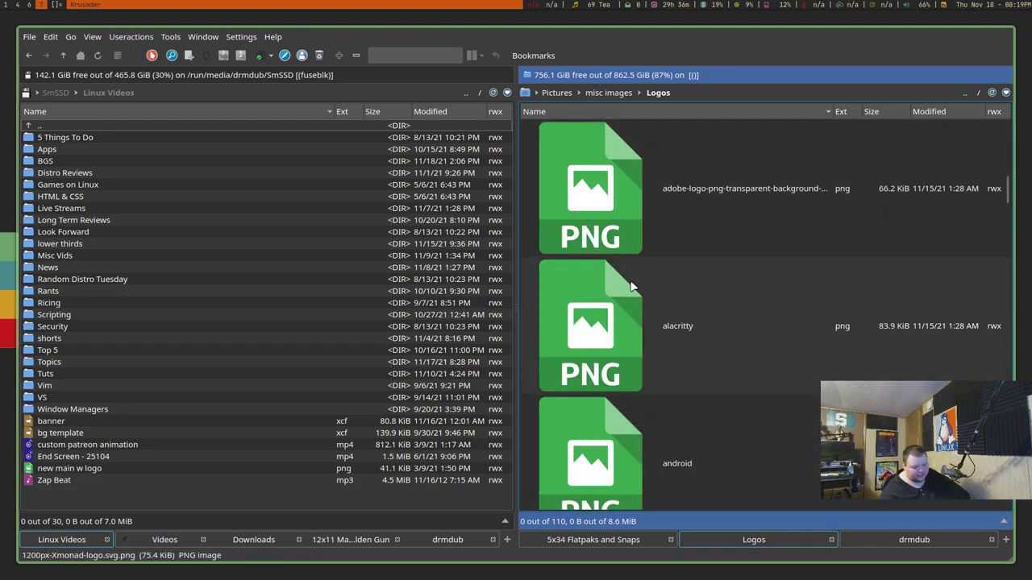
scroll(633, 286, "down", 1)
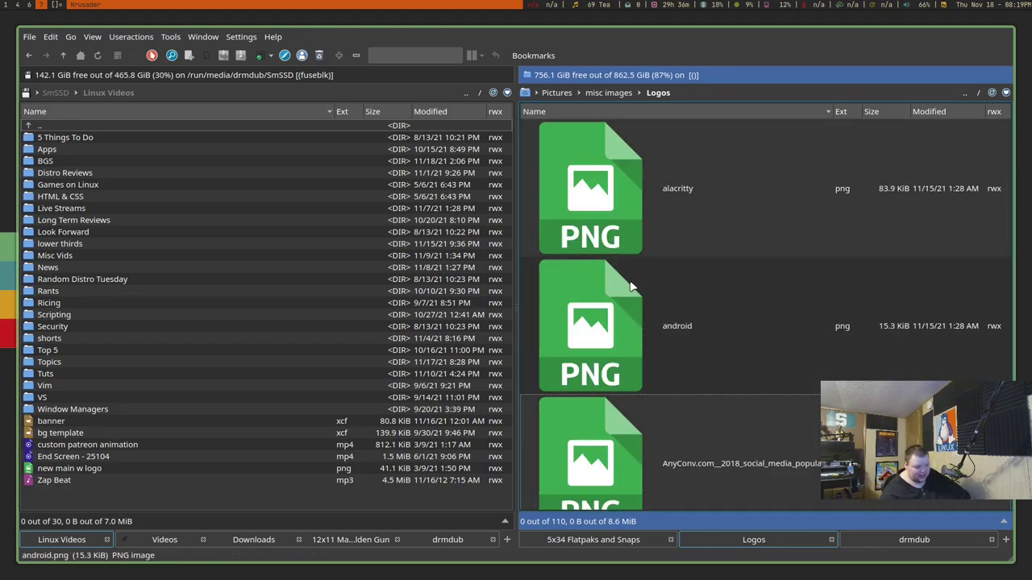
scroll(633, 286, "down", 4, "ctrl")
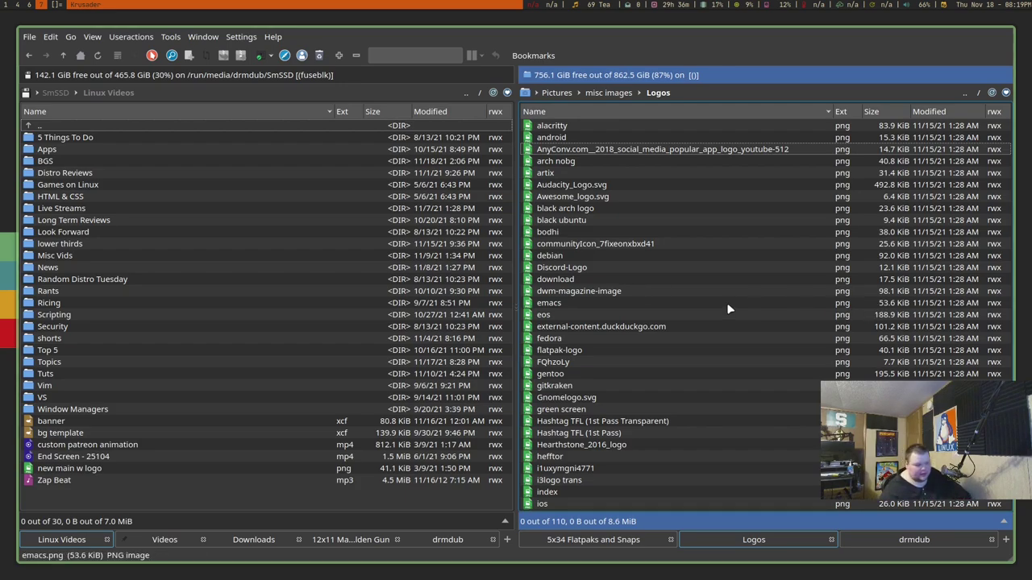
mouse_move(728, 309)
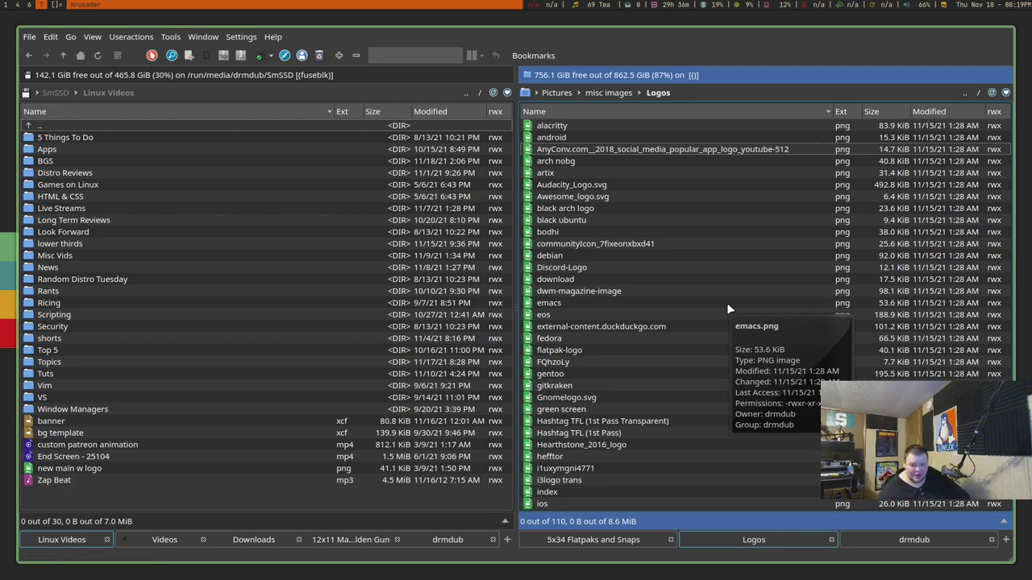
left_click(555, 271)
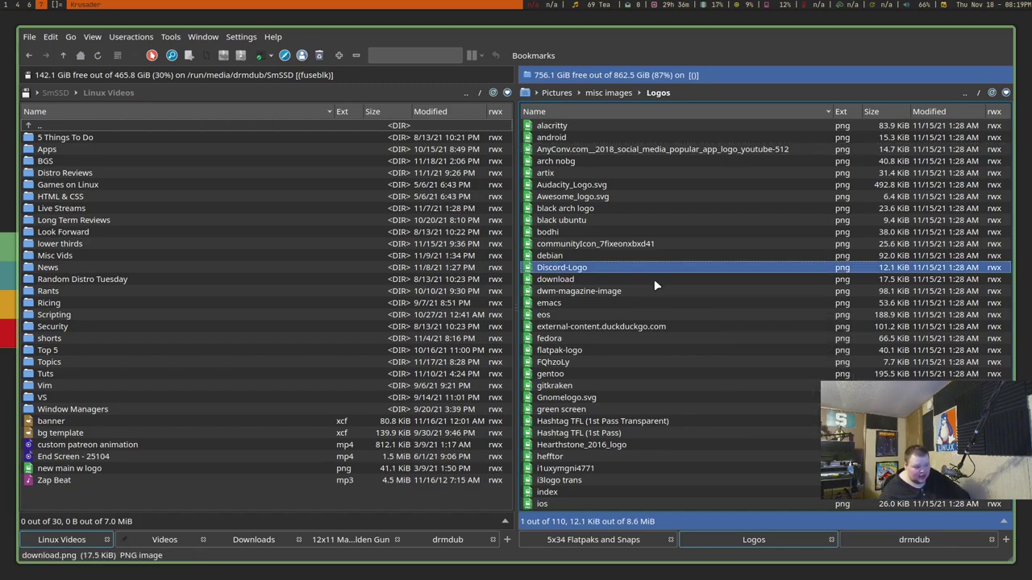
scroll(655, 284, "down", 1)
scroll(654, 285, "down", 4)
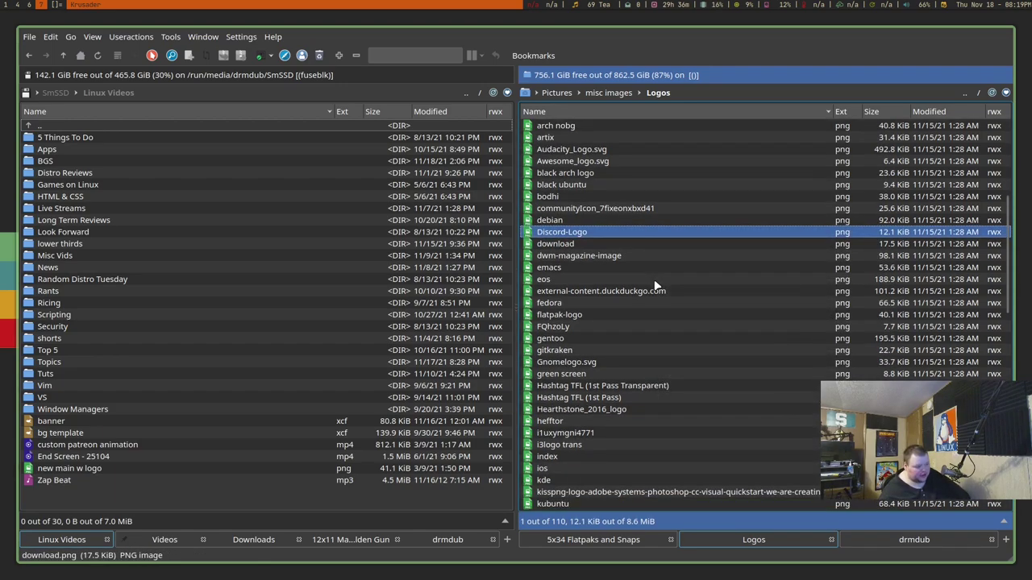
scroll(633, 319, "down", 3)
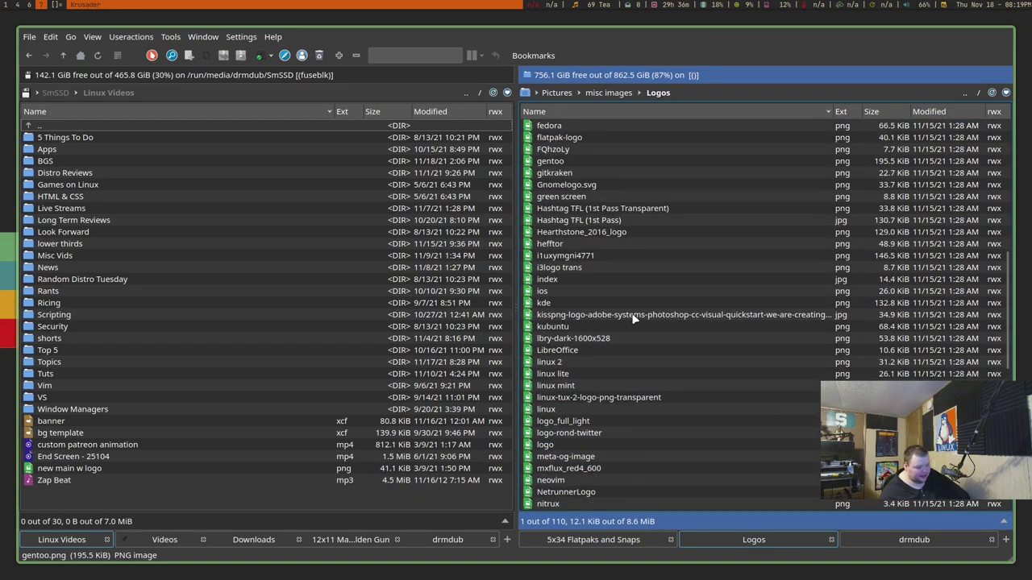
left_click(545, 375)
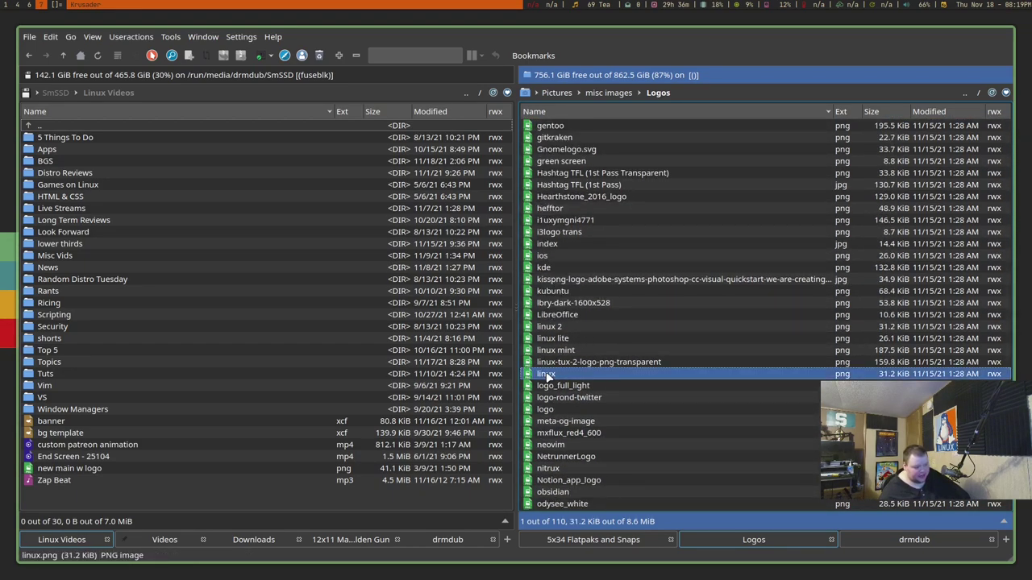
mouse_move(587, 375)
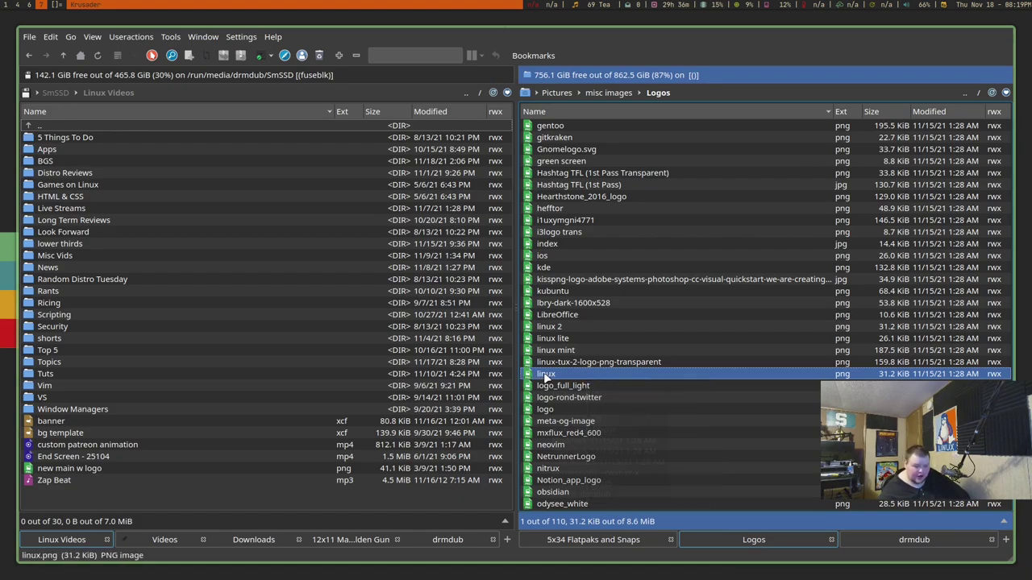
left_click(546, 330)
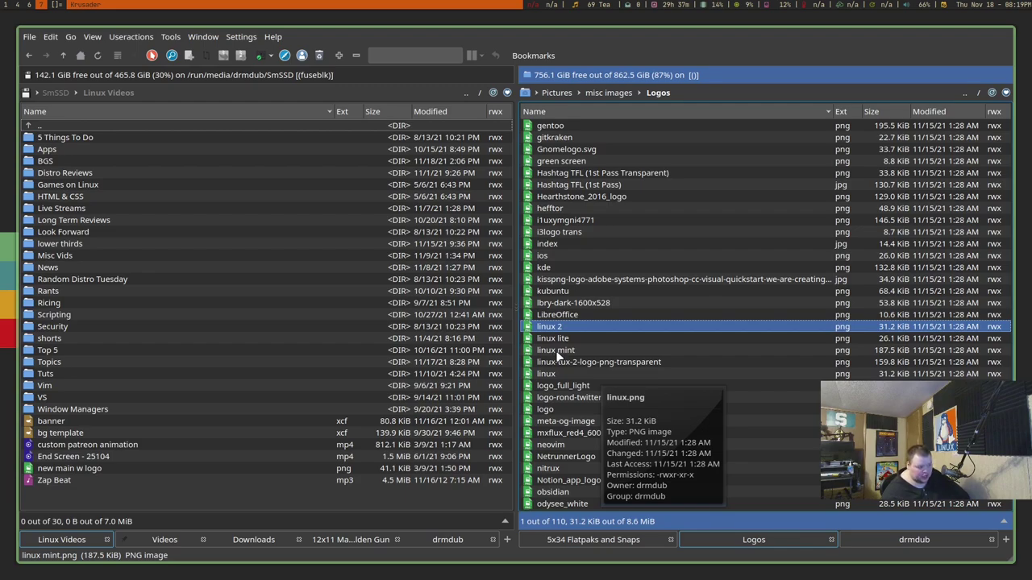
scroll(556, 323, "up", 2)
scroll(556, 317, "up", 8)
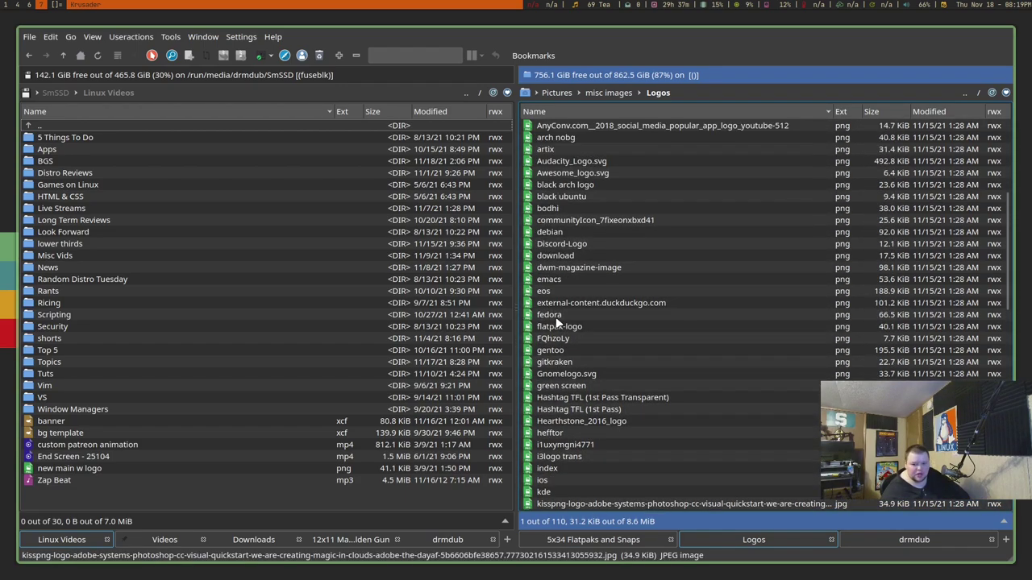
scroll(554, 317, "up", 5)
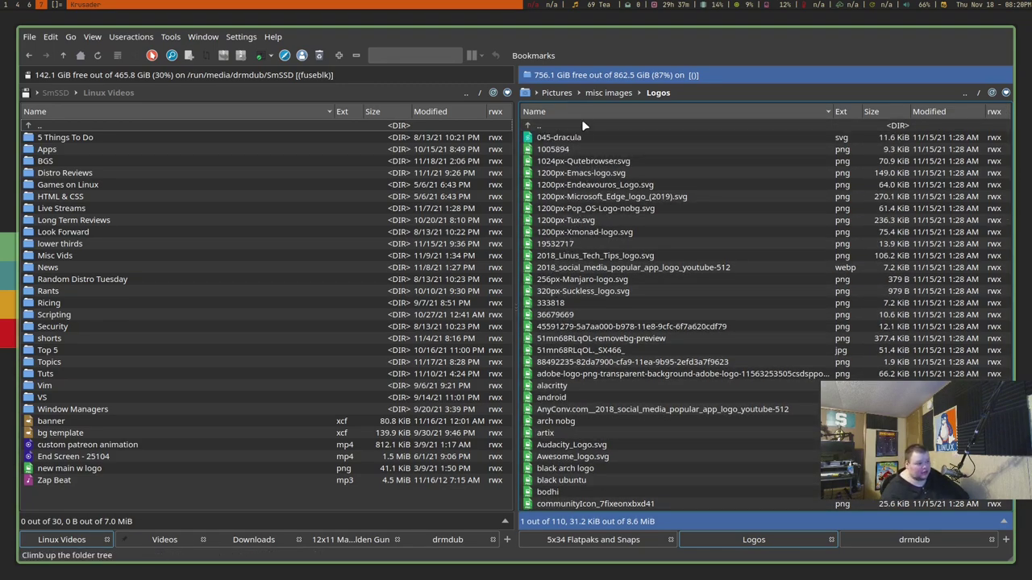
Step: Navigate from Pictures into scrot/2021 and scroll through its 149 screenshots
left_click(565, 94)
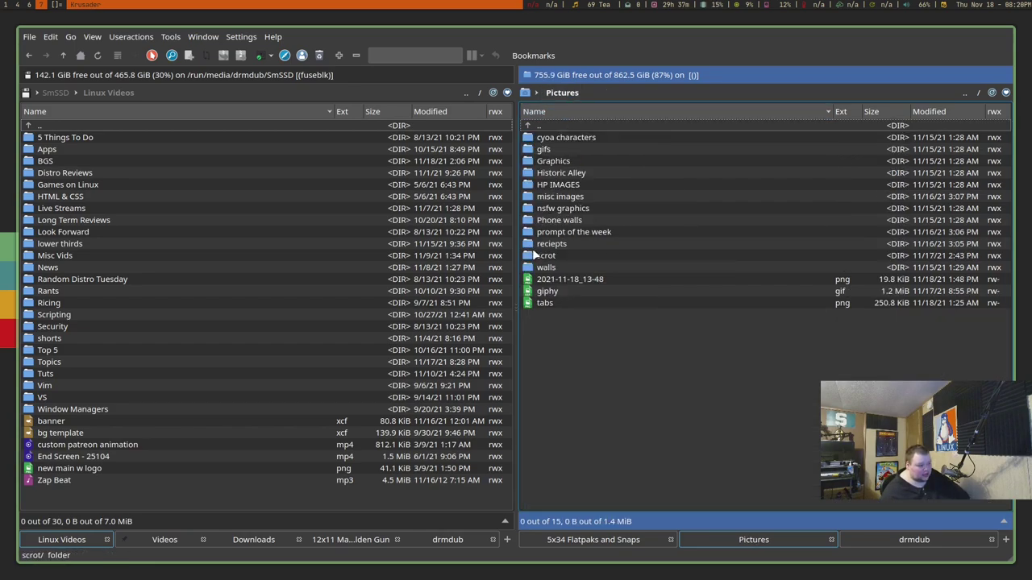
double_click(544, 254)
double_click(546, 161)
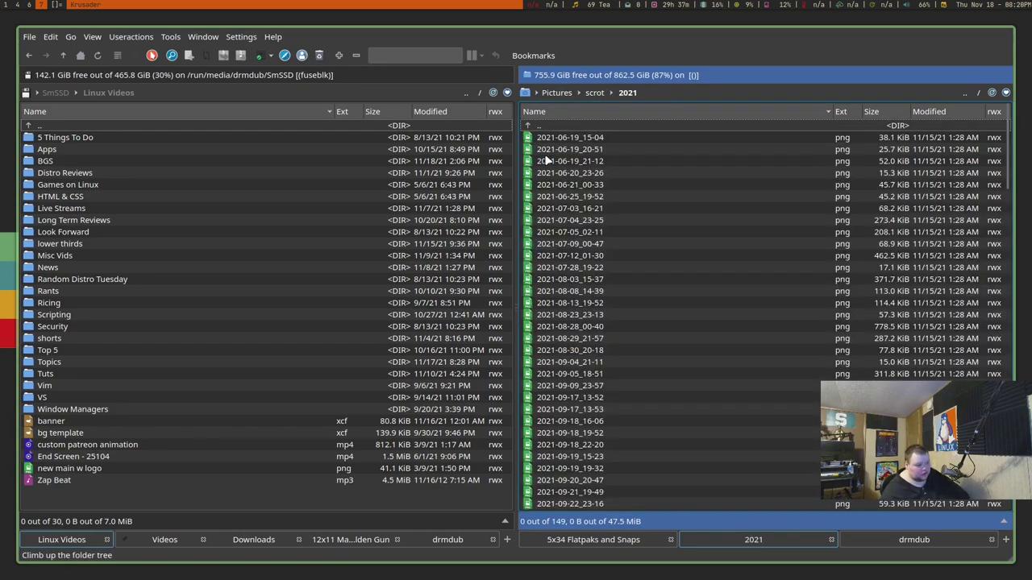
scroll(557, 176, "down", 8)
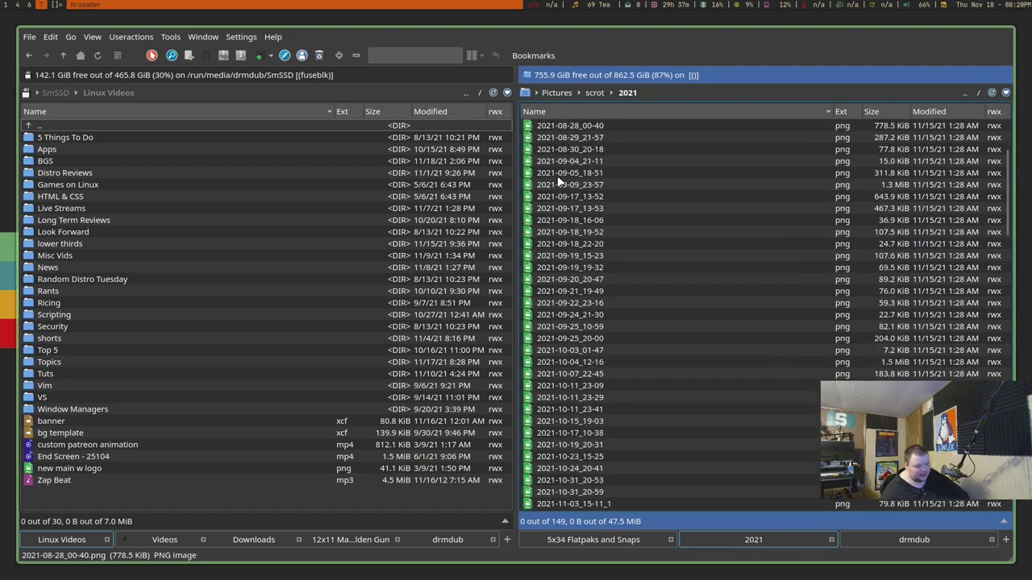
scroll(557, 176, "down", 7)
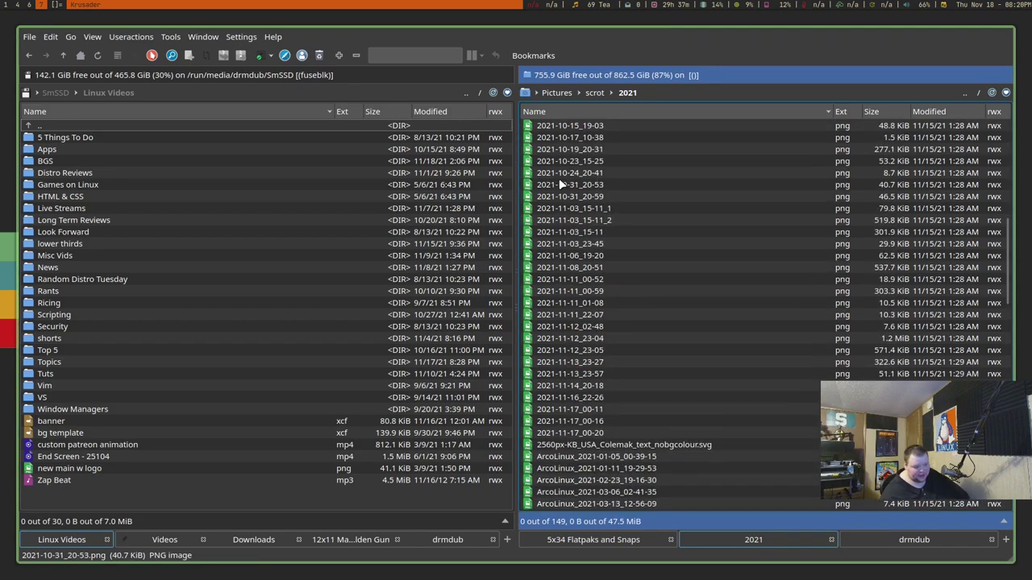
scroll(541, 201, "down", 1)
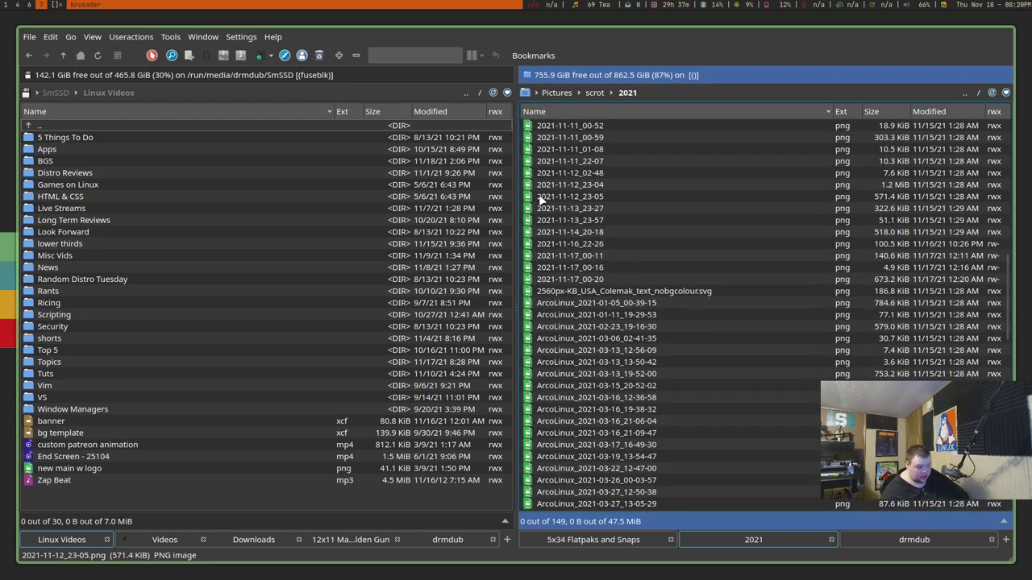